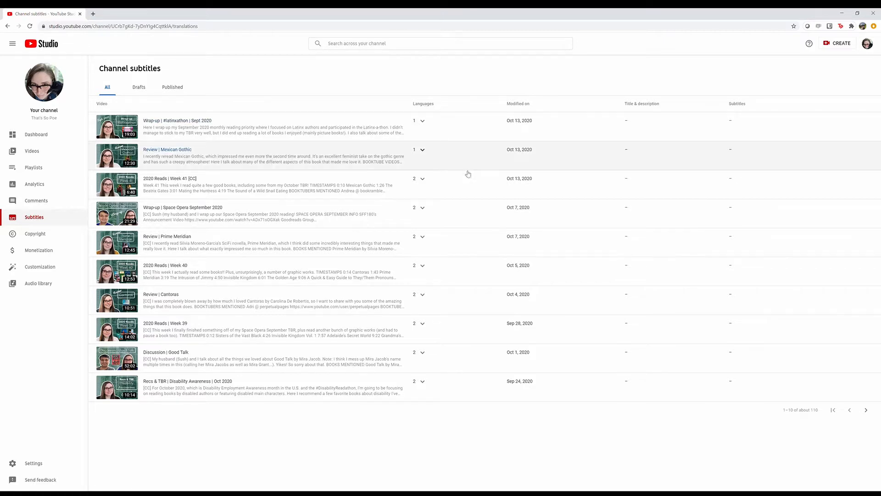
- Duplicate the automatic English subtitles of the "Review | Mexican Gothic" video for editing, and switch the transcript to timed captions
left_click(422, 151)
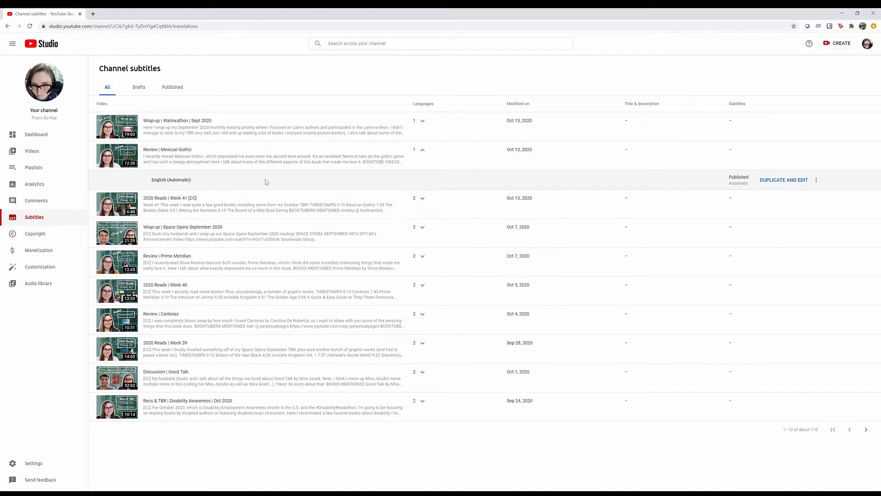
left_click(785, 179)
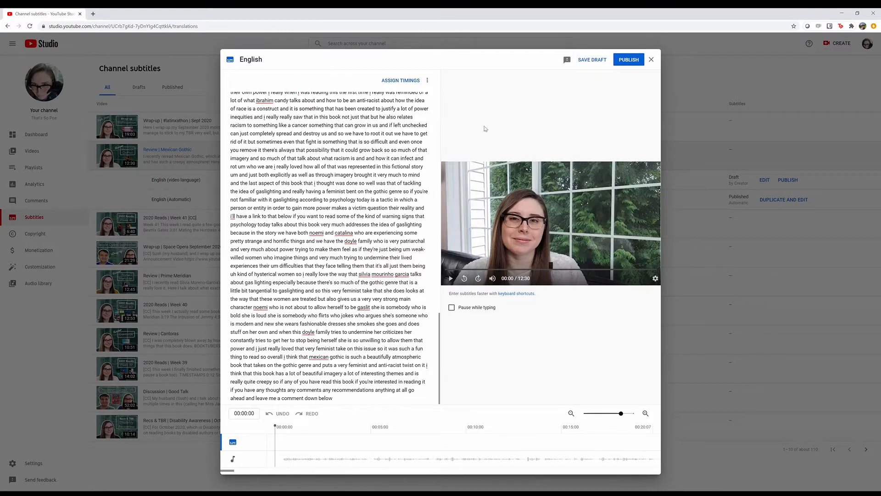
scroll(384, 349, "up", 3)
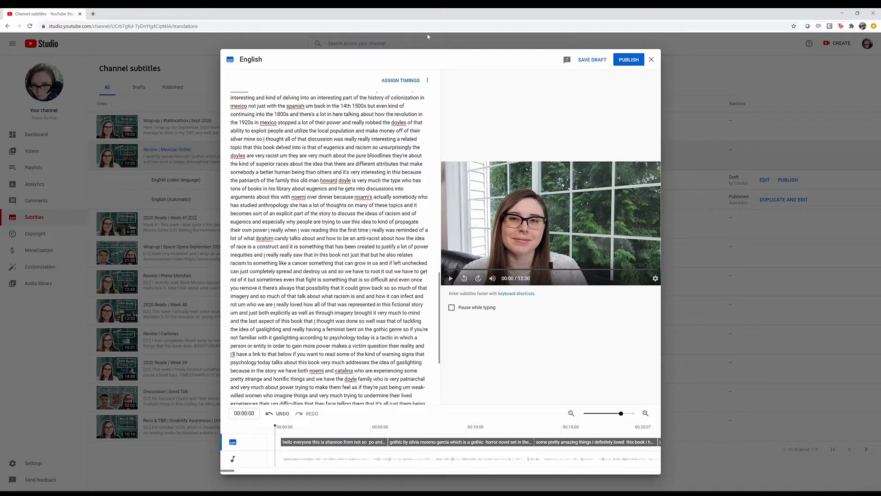
left_click(401, 81)
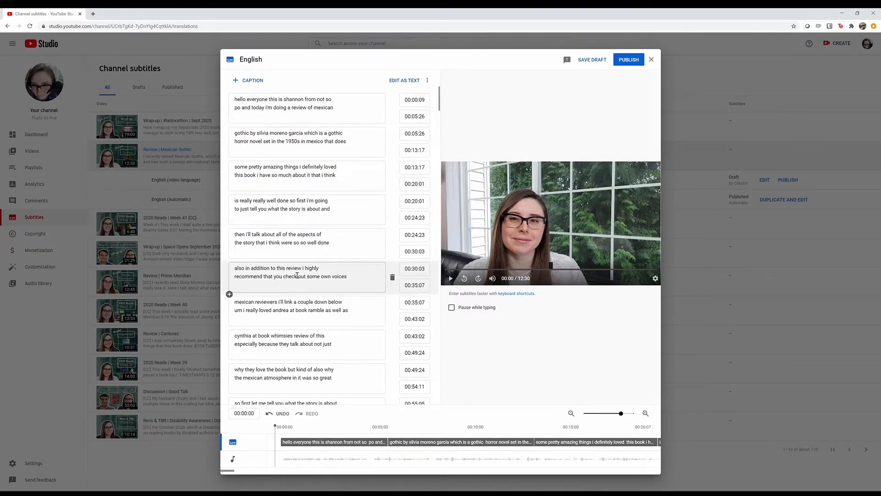
- Capitalize and punctuate the opening of the first caption so it reads "Hello, everyone!"
left_click(248, 102)
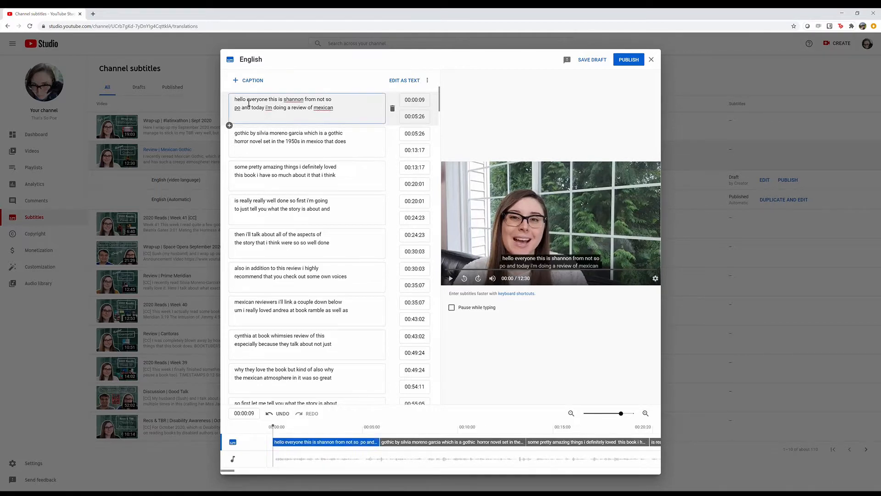
key("BackSpace")
type("H")
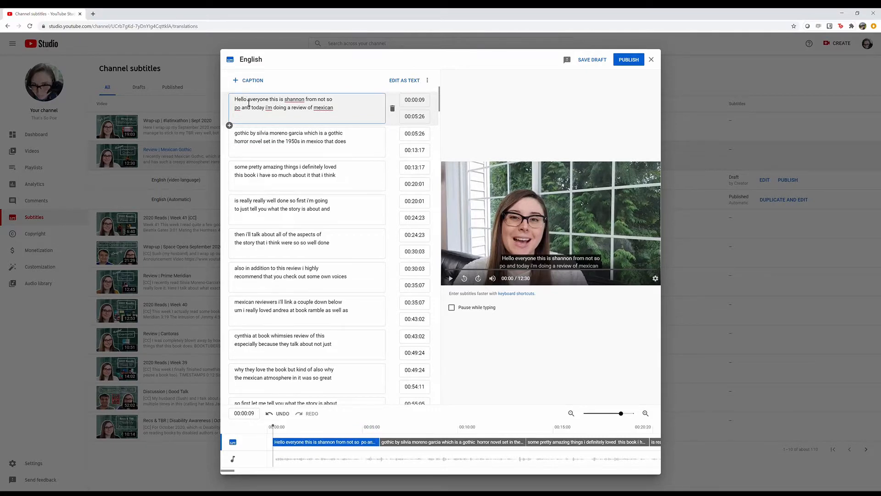
type(",")
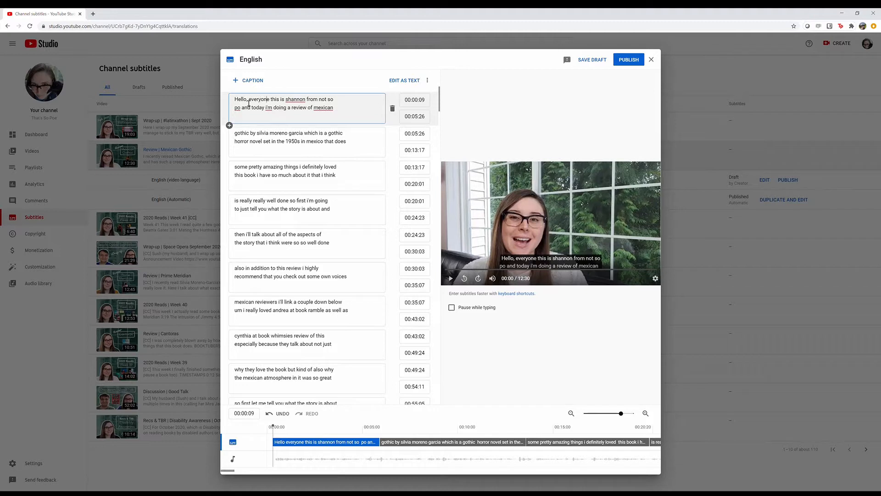
type("!")
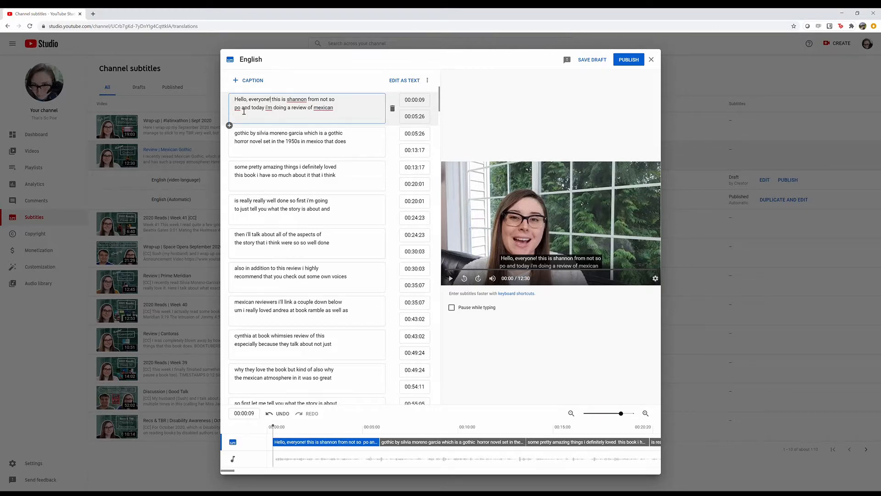
- Join "po" to the first caption's opening line, and split the text from "and today" onward into the next caption
left_click_drag(241, 110, 323, 102)
left_click(327, 101)
key("Delete")
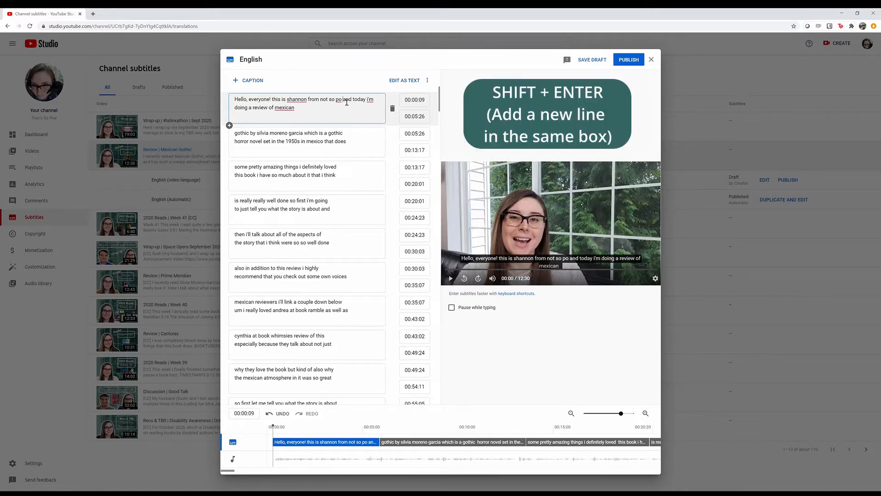
key("shift+Return")
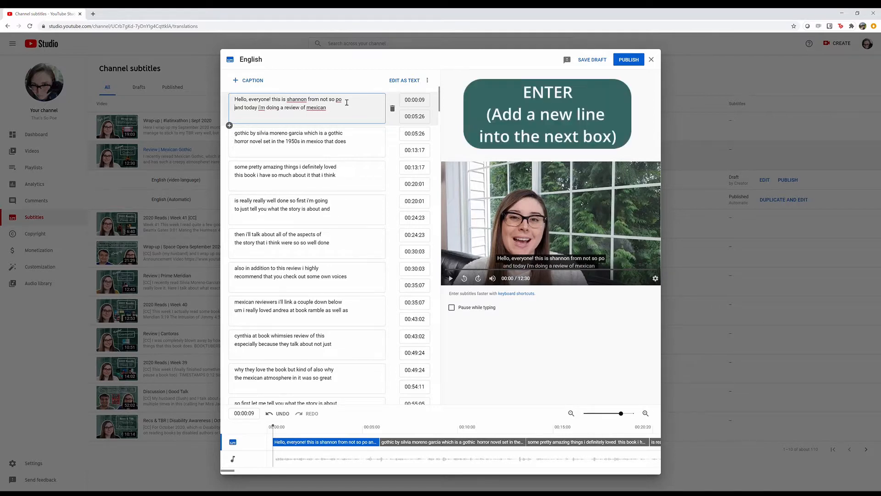
key("Return")
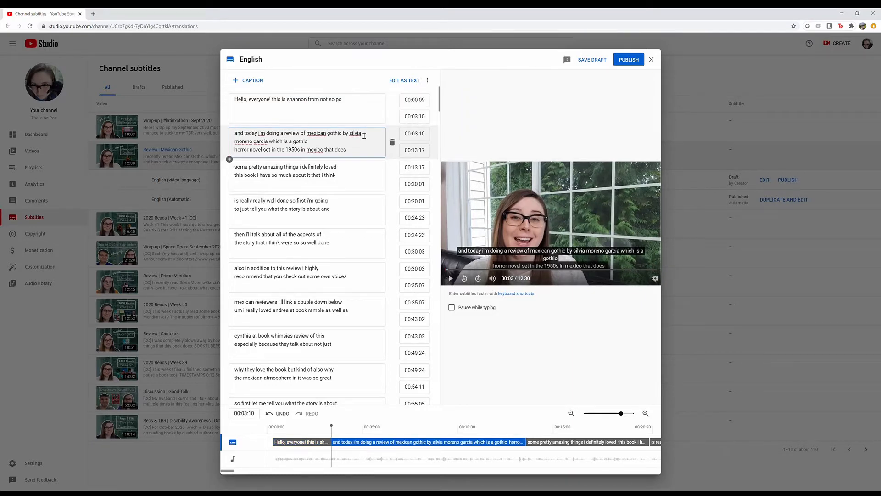
- Move "and today i'm doing a review of mexican gothic by silvia" from the second caption to the first caption's second line
left_click_drag(363, 133, 237, 132)
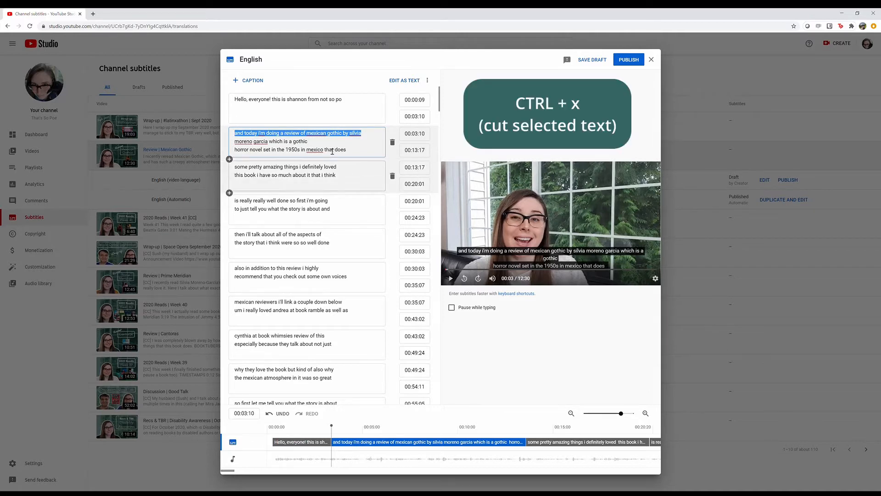
key("ctrl+x")
left_click(330, 107)
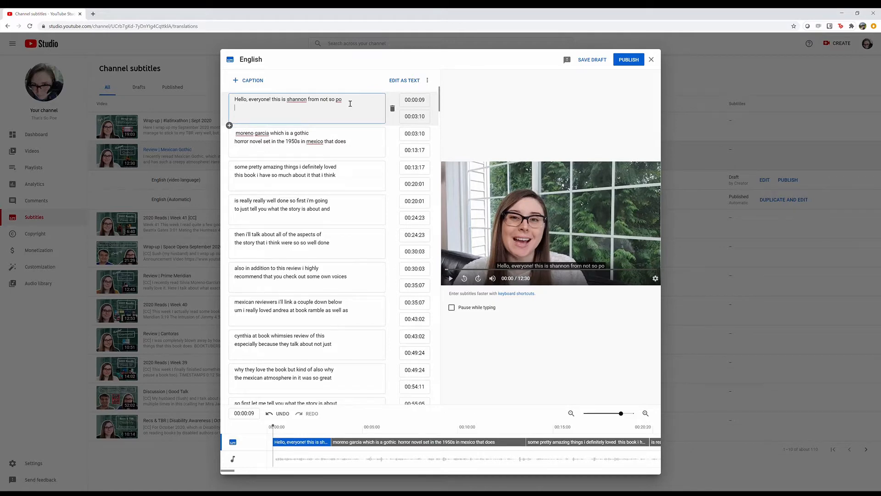
key("ctrl+v")
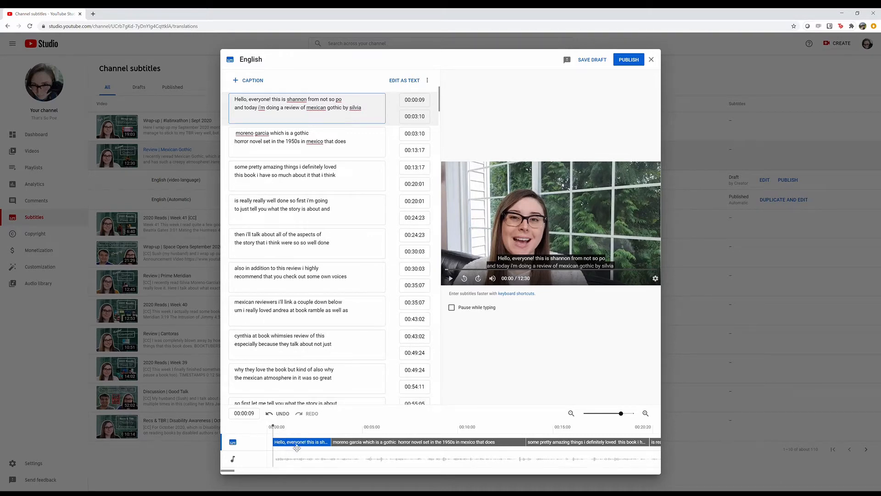
- Set the first caption's end time to 00:02:10
left_click(331, 444)
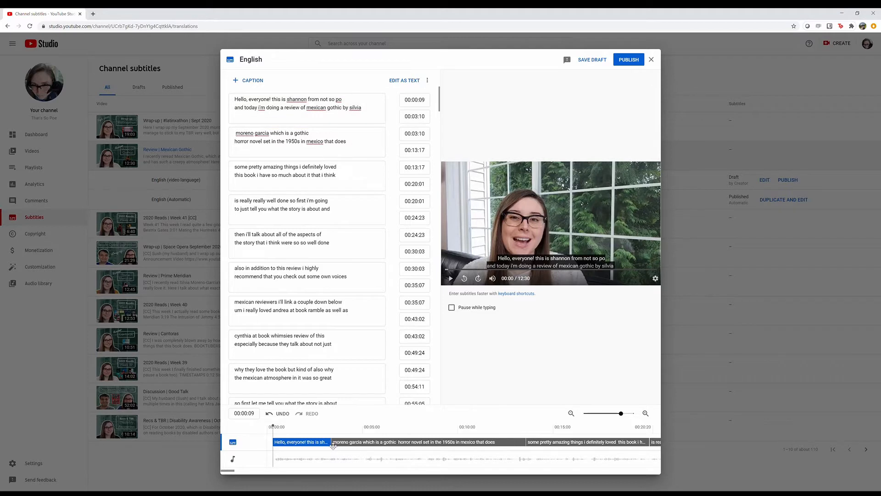
mouse_move(336, 445)
left_mouse_down()
mouse_move(305, 443)
mouse_move(364, 443)
mouse_move(328, 444)
mouse_move(335, 444)
left_mouse_up()
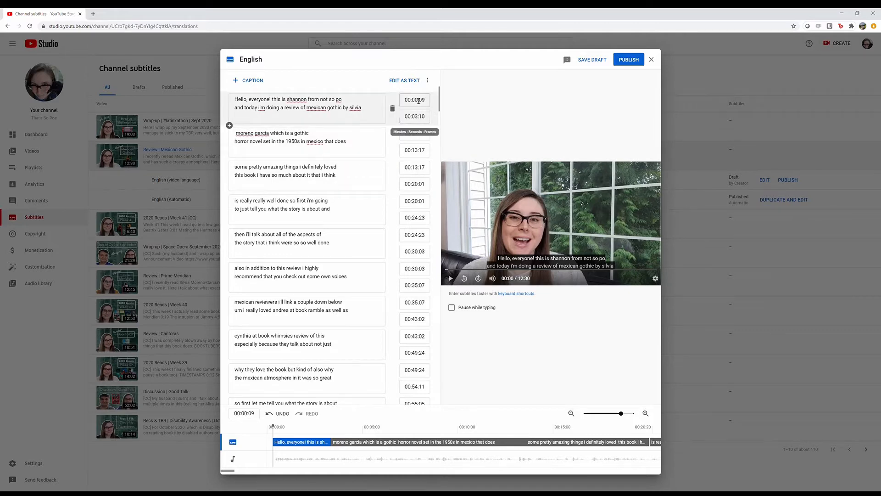
left_click(420, 118)
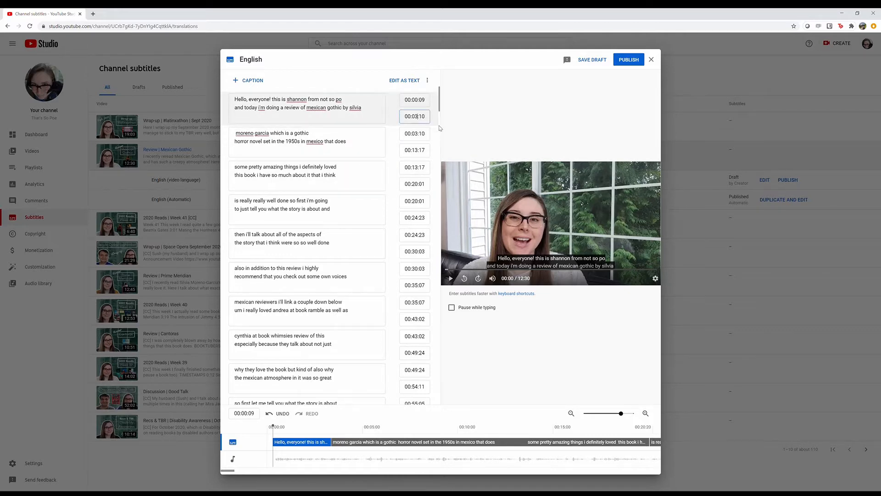
key("BackSpace")
type("2")
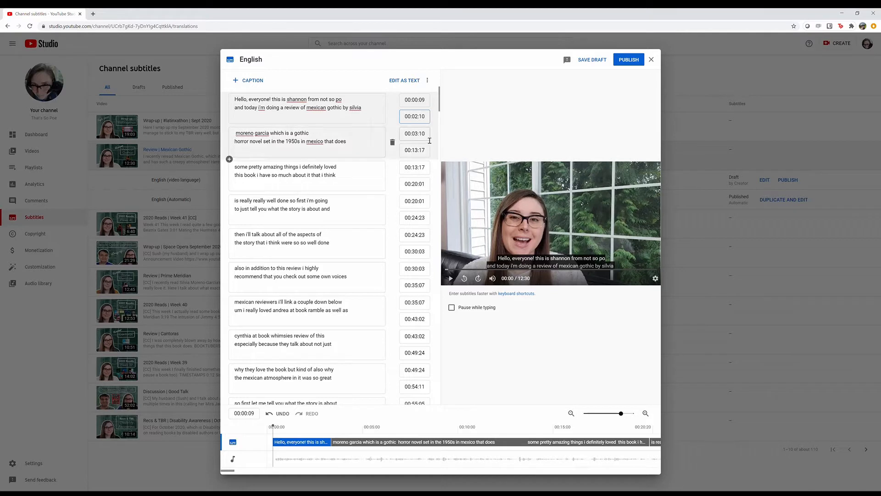
left_click(364, 151)
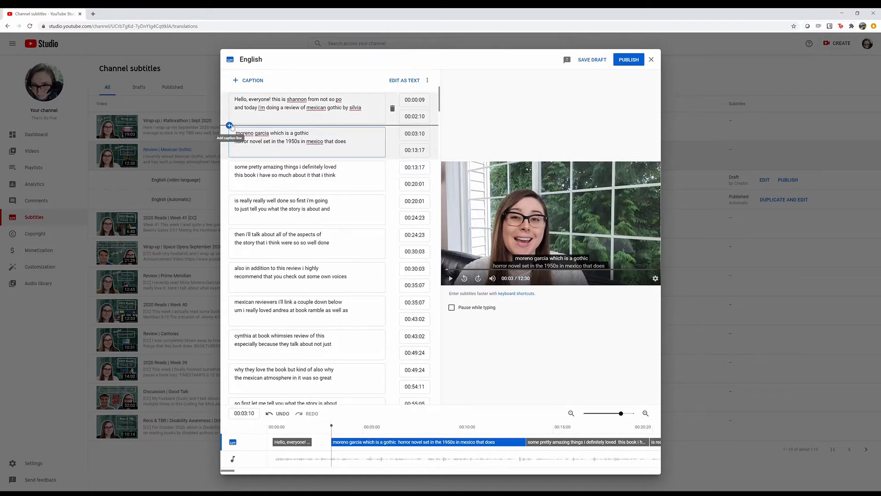
- Insert a new caption after the first one and move "and today i'm doing a review of mexican gothic by silvia" into it
left_click(229, 125)
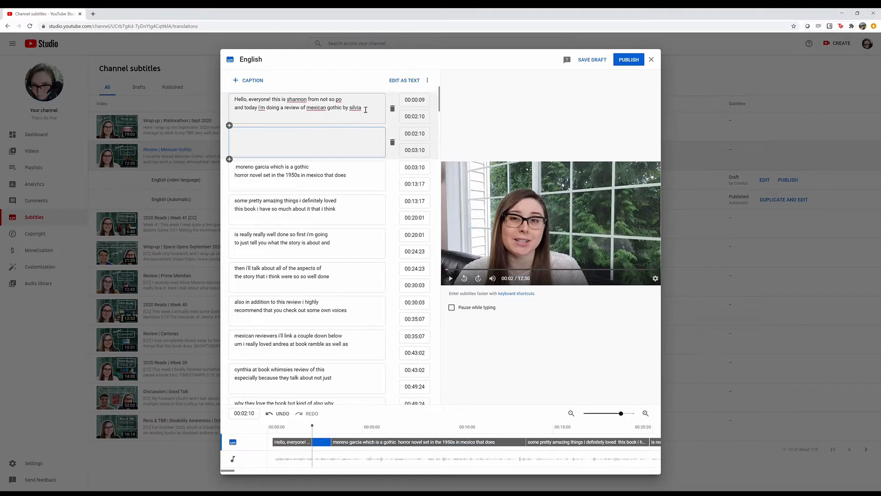
left_click_drag(365, 110, 223, 106)
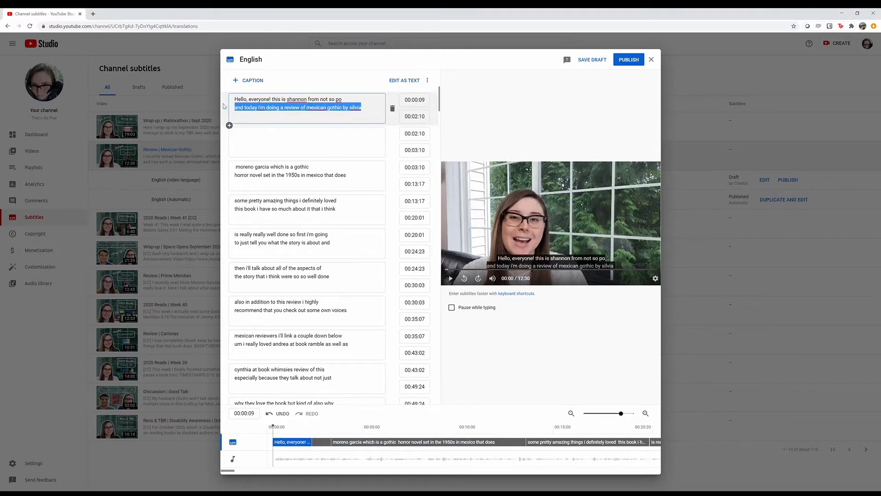
key("ctrl+x")
left_click(258, 144)
key("ctrl+v")
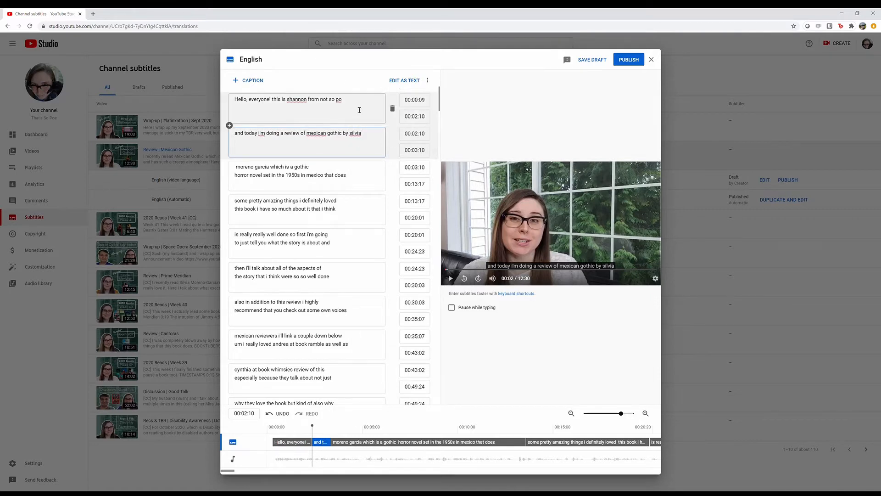
- Play the video from near the end of the first caption to check its timing, and return the playhead there
left_click(360, 109)
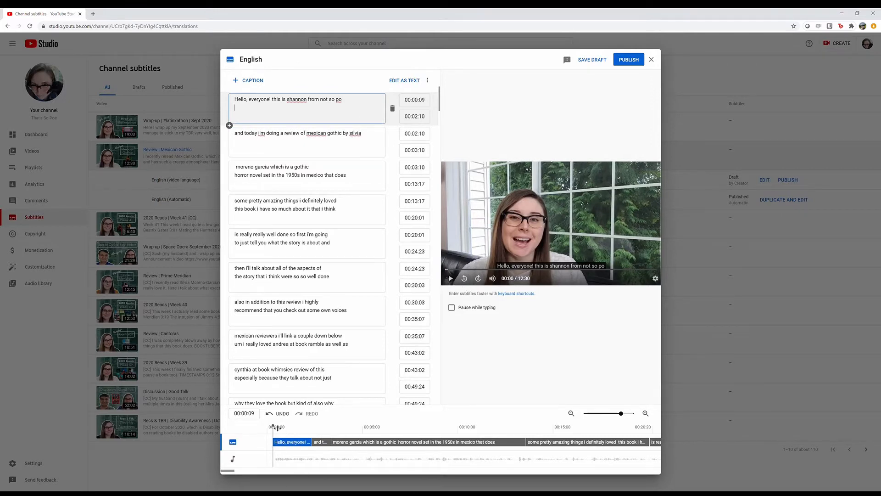
left_click(305, 427)
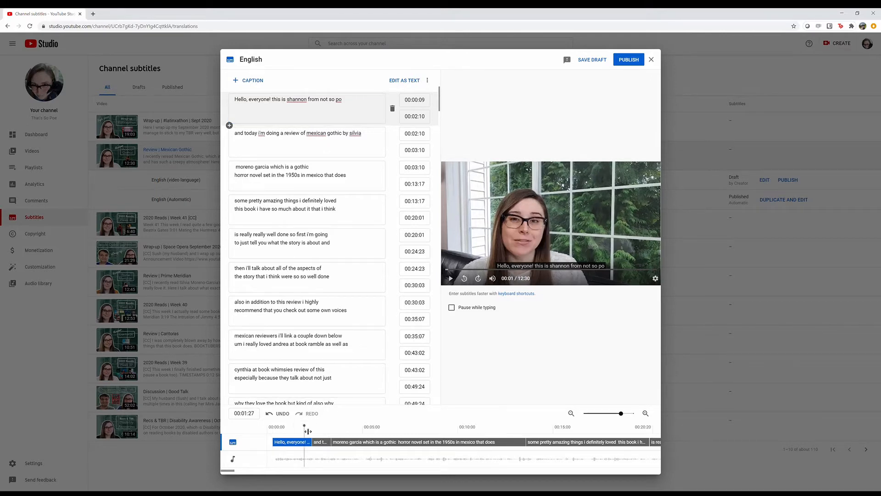
left_click(451, 279)
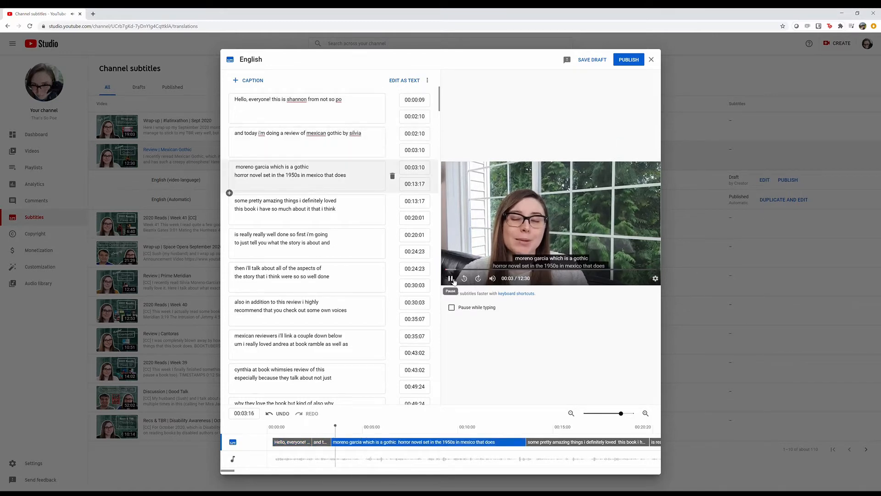
left_click(306, 428)
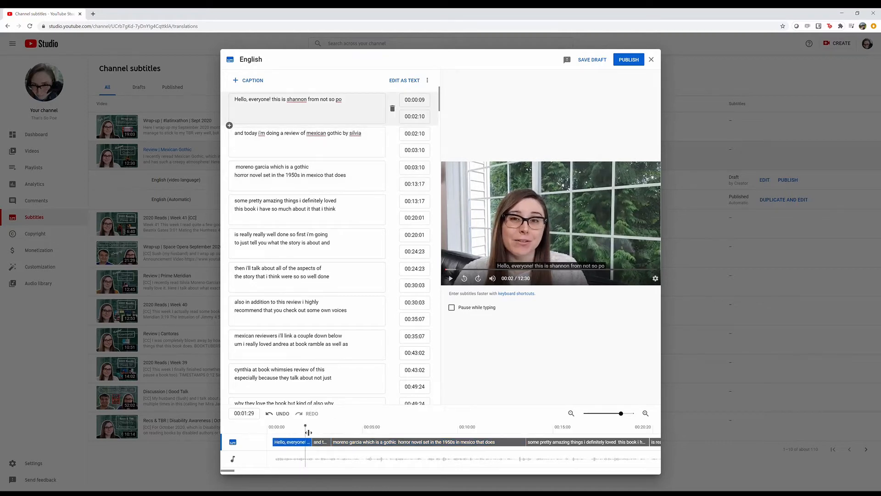